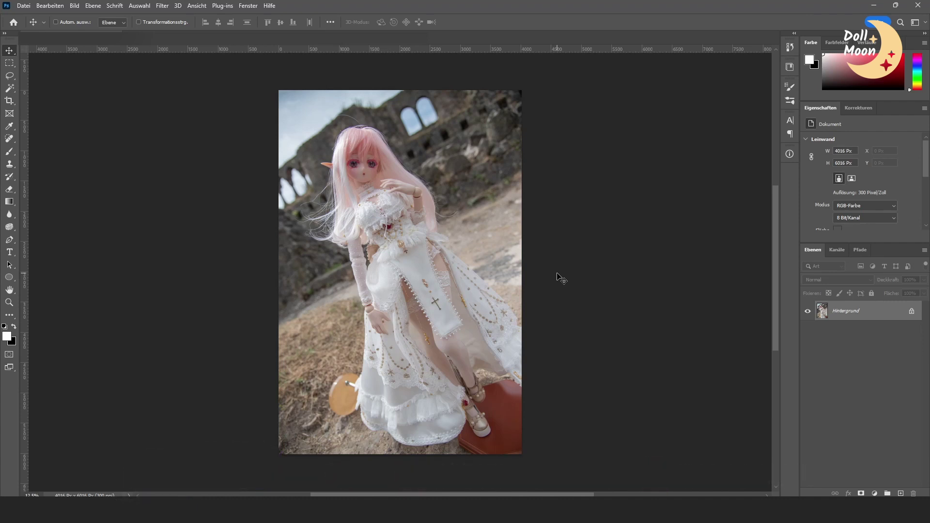
- Duplicate the background photo layer and toggle the copy's visibility to check it
{"action": "key", "text": "m"}
{"action": "scroll", "coordinate": [561, 279], "scroll_direction": "up", "scroll_amount": 1}
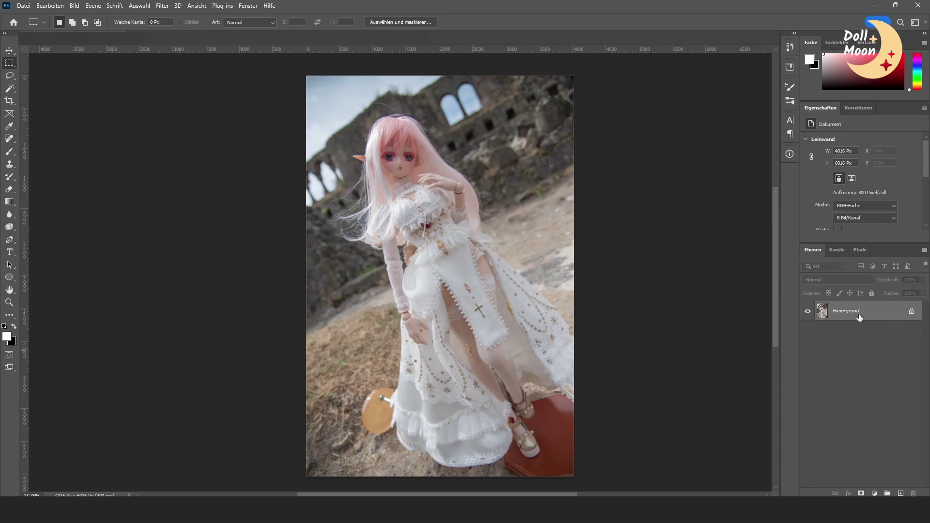
{"action": "left_click_drag", "start_coordinate": [860, 317], "coordinate": [858, 311]}
{"action": "key", "text": "ctrl+j"}
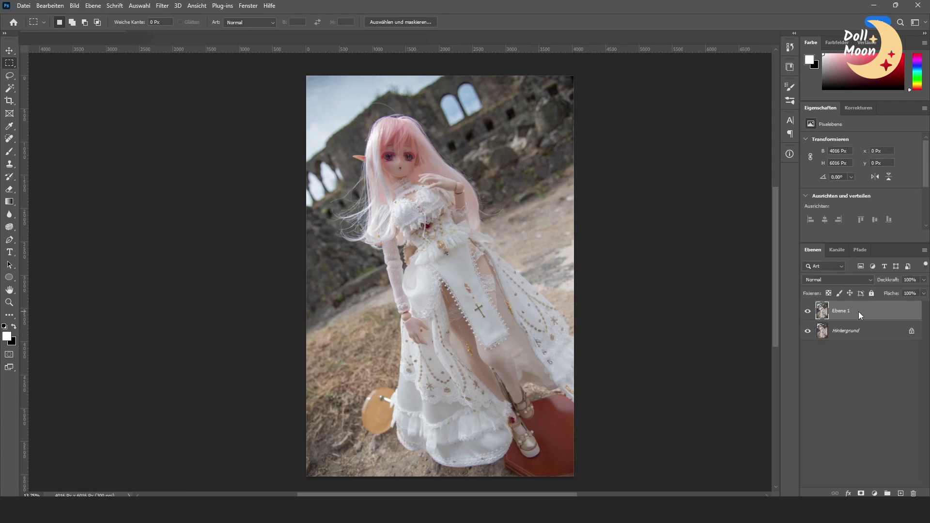
{"action": "left_click", "coordinate": [808, 311]}
{"action": "left_click", "coordinate": [808, 313]}
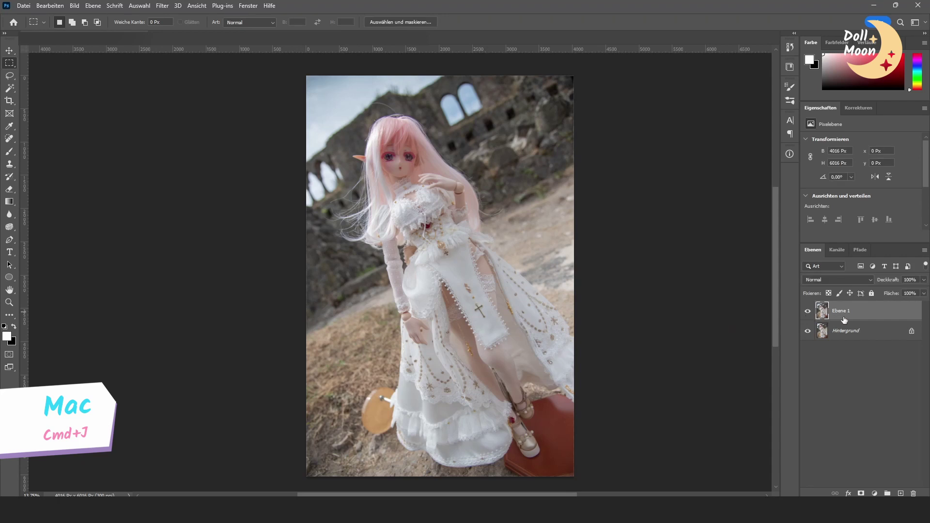
- Add a new empty layer above the duplicated photo layer for the retouching
{"action": "left_click", "coordinate": [901, 493]}
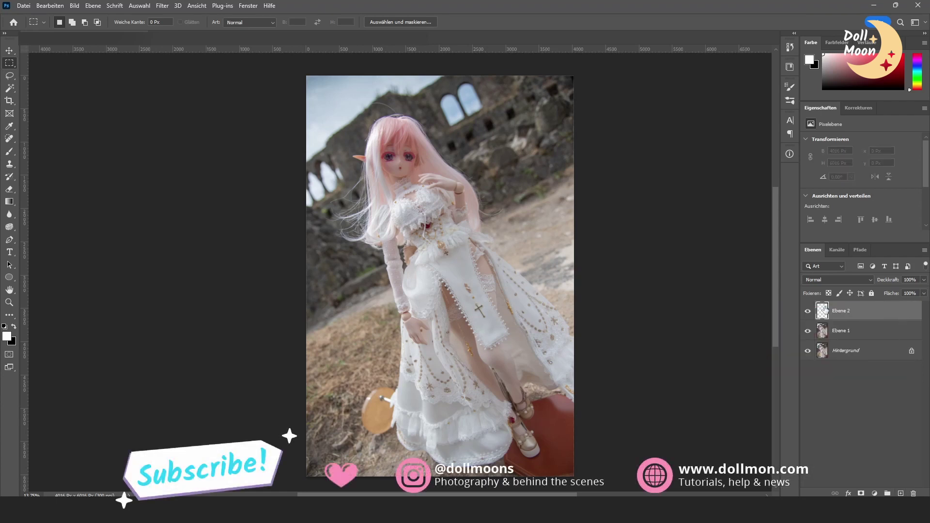
{"action": "left_click", "coordinate": [807, 312]}
{"action": "left_click", "coordinate": [807, 312]}
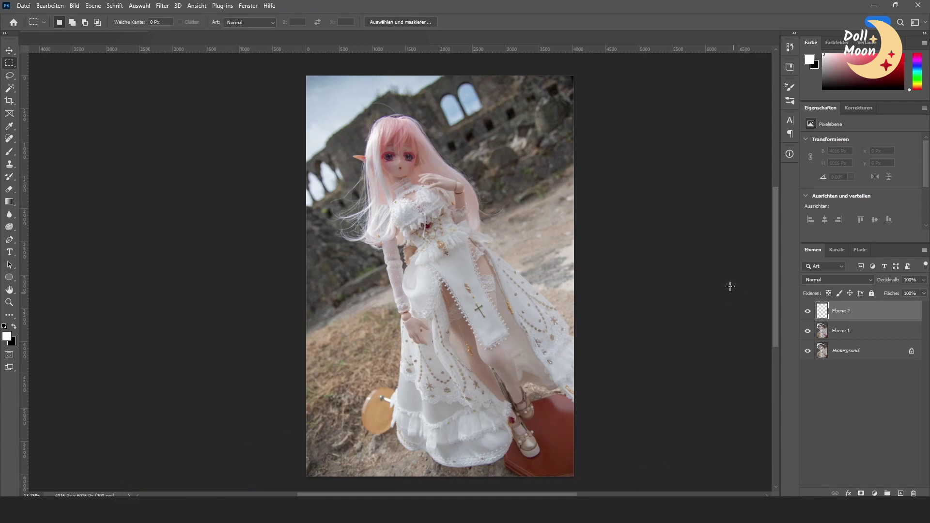
- Set up the Clone Stamp with a soft round brush of about 400 px, sampling the current layer and below
{"action": "left_click", "coordinate": [10, 164]}
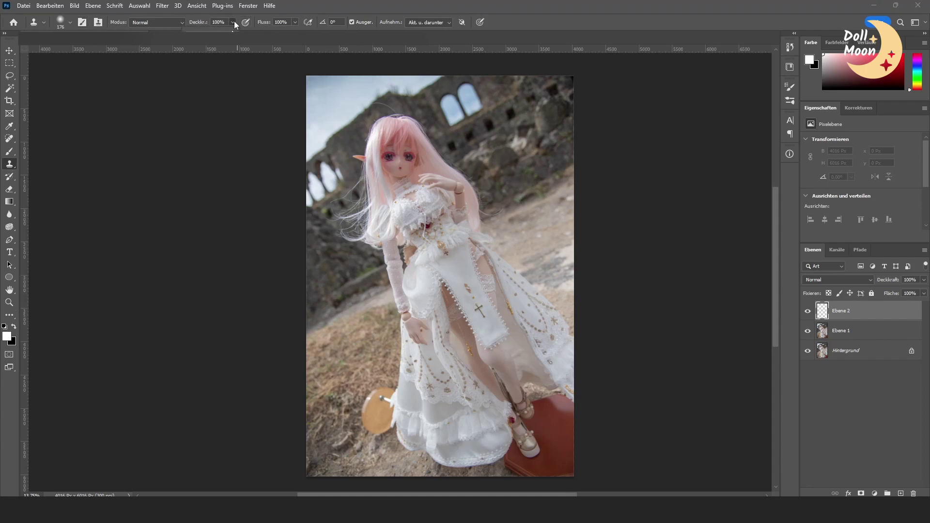
{"action": "left_click", "coordinate": [71, 21]}
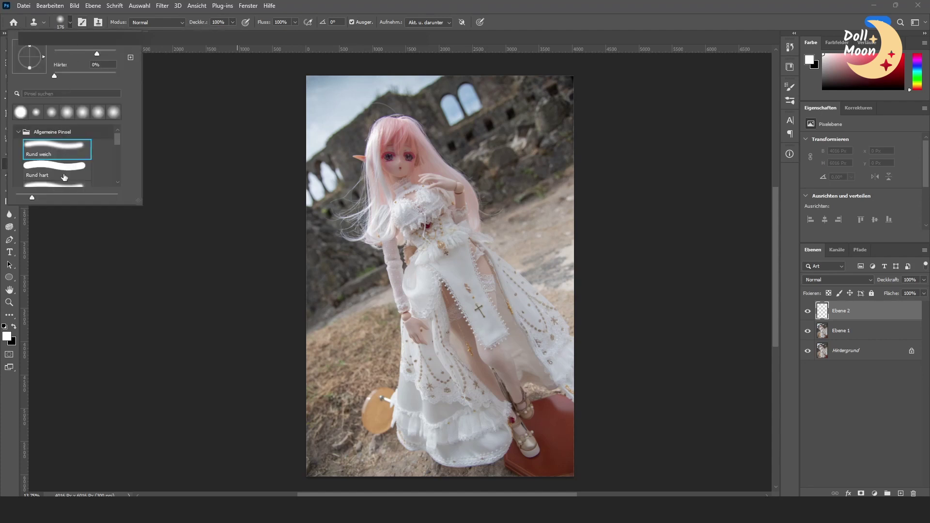
{"action": "left_click", "coordinate": [308, 10]}
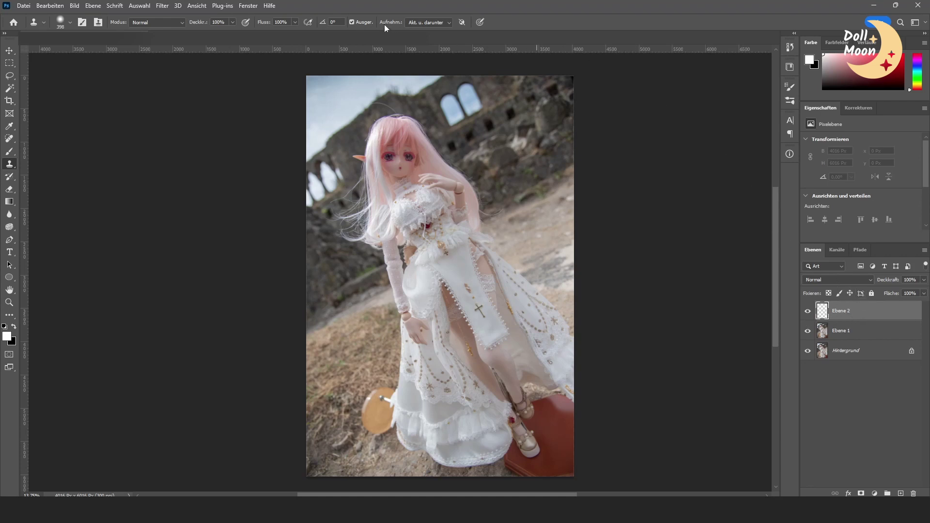
{"action": "left_click", "coordinate": [444, 22]}
{"action": "left_click", "coordinate": [390, 157], "text": "alt"}
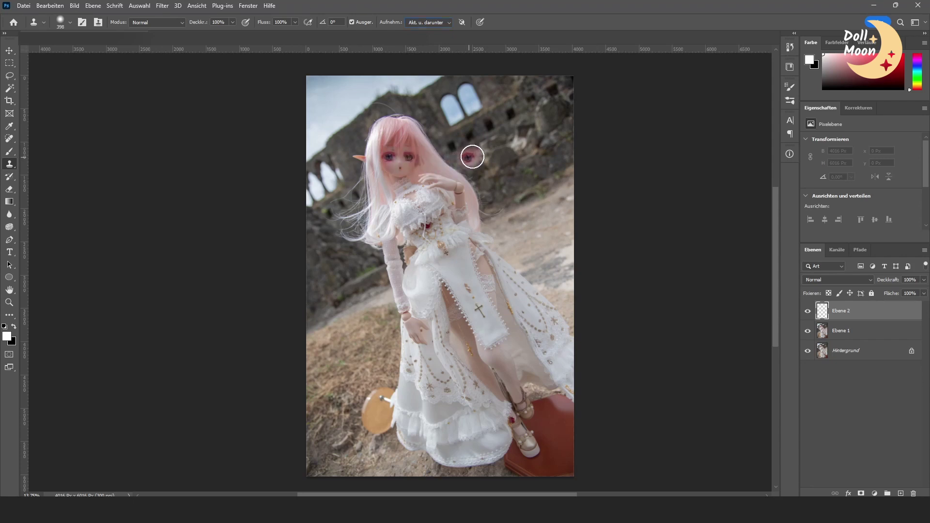
{"action": "mouse_move", "coordinate": [487, 150]}
{"action": "left_mouse_down"}
{"action": "mouse_move", "coordinate": [528, 146]}
{"action": "mouse_move", "coordinate": [499, 150]}
{"action": "left_mouse_up"}
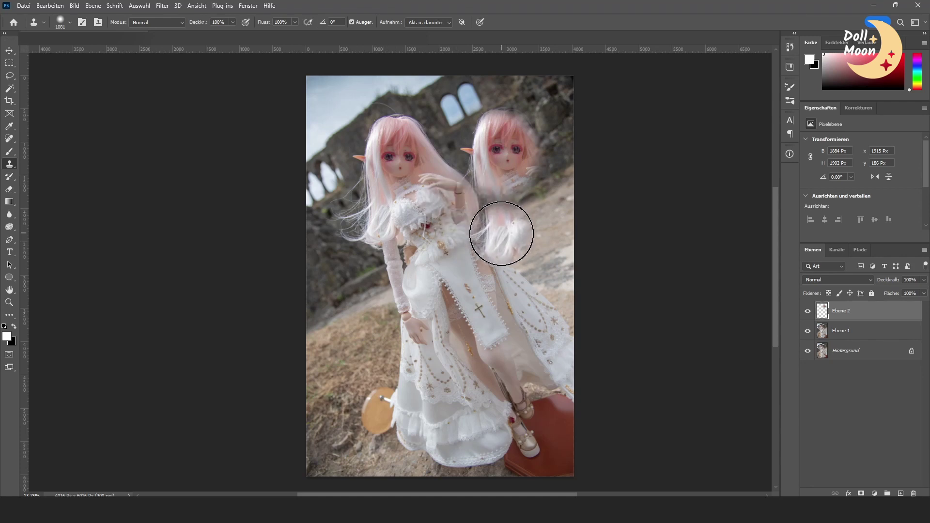
{"action": "mouse_move", "coordinate": [509, 246]}
{"action": "left_mouse_down"}
{"action": "mouse_move", "coordinate": [524, 268]}
{"action": "mouse_move", "coordinate": [519, 248]}
{"action": "left_mouse_up"}
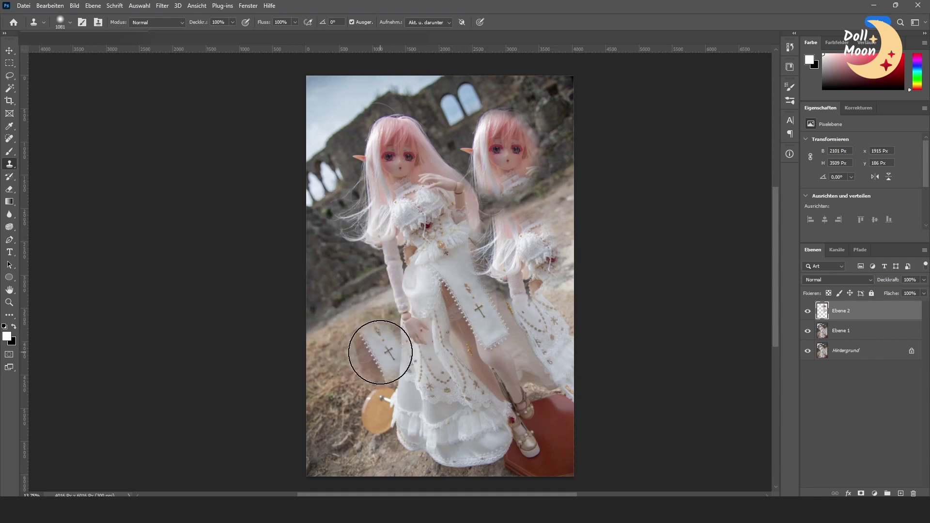
{"action": "key", "text": "ctrl+z"}
{"action": "key", "text": "ctrl+z"}
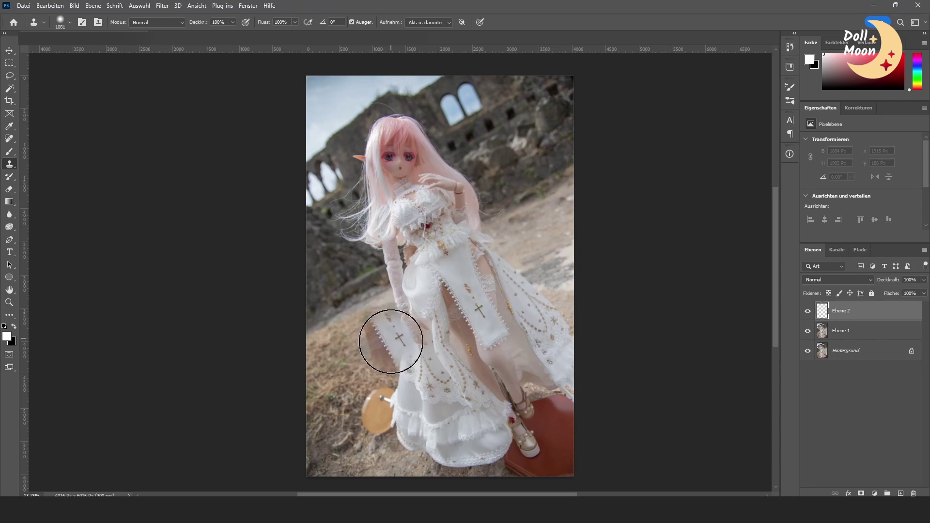
- Clone dry grass over the round wooden stand beside the dress hem, using a smaller soft brush
{"action": "scroll", "coordinate": [391, 341], "scroll_direction": "up", "scroll_amount": 3}
{"action": "left_click_drag", "start_coordinate": [399, 380], "coordinate": [457, 265]}
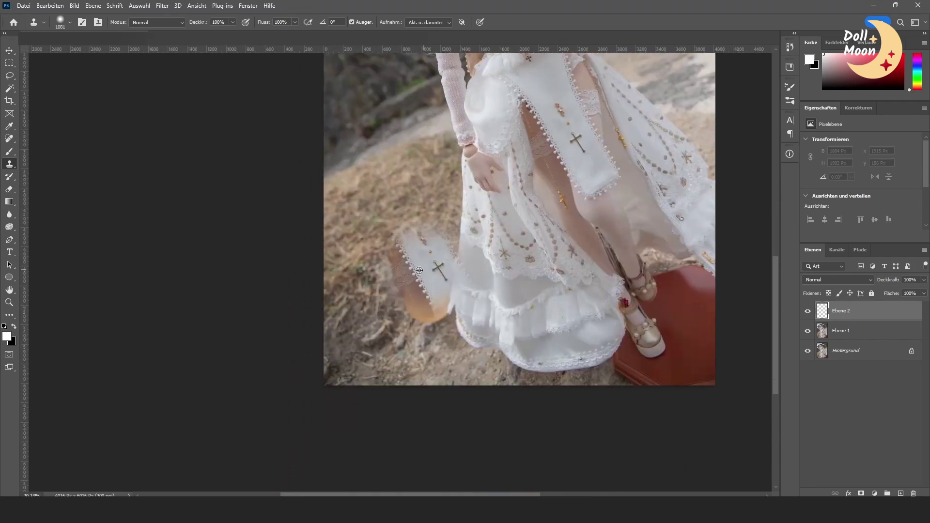
{"action": "scroll", "coordinate": [418, 269], "scroll_direction": "up", "scroll_amount": 2}
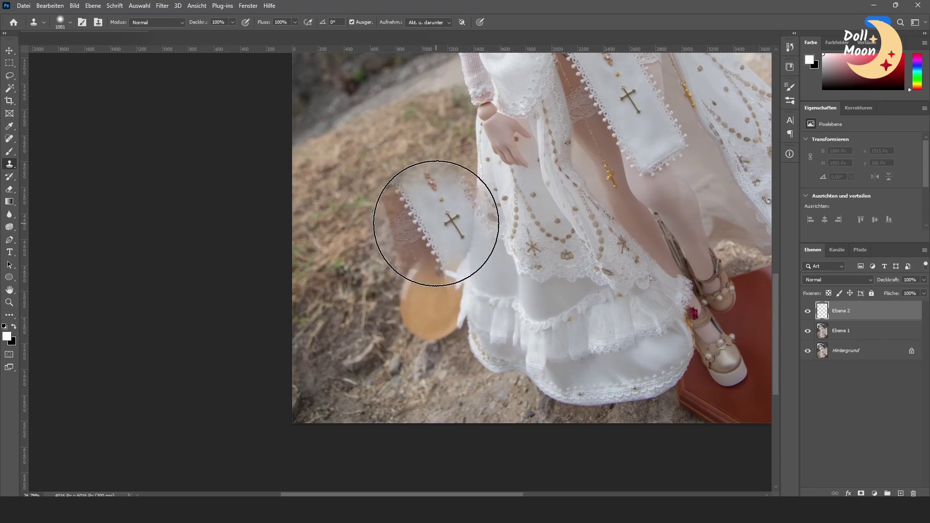
{"action": "left_click_drag", "start_coordinate": [411, 209], "coordinate": [358, 214]}
{"action": "left_click", "coordinate": [355, 182], "text": "alt"}
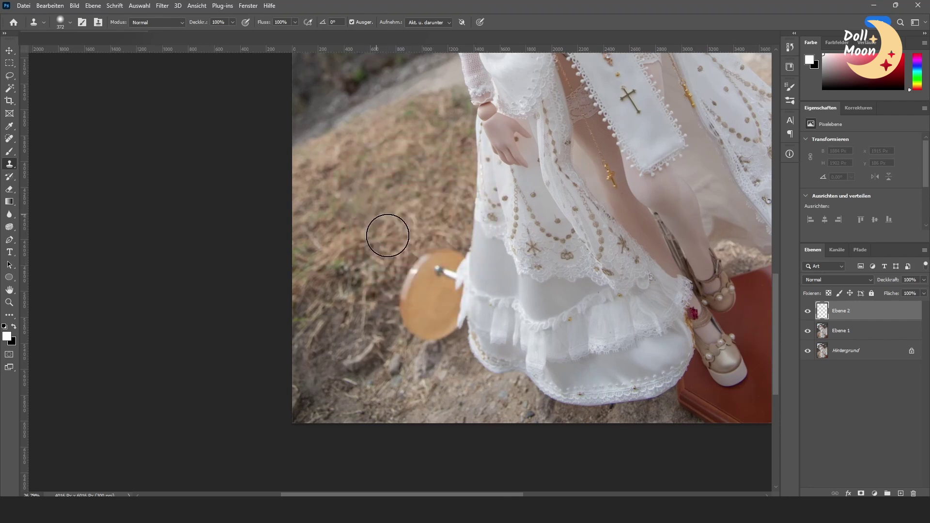
{"action": "mouse_move", "coordinate": [401, 285]}
{"action": "left_mouse_down"}
{"action": "mouse_move", "coordinate": [440, 251]}
{"action": "mouse_move", "coordinate": [401, 305]}
{"action": "mouse_move", "coordinate": [430, 259]}
{"action": "mouse_move", "coordinate": [424, 285]}
{"action": "mouse_move", "coordinate": [436, 276]}
{"action": "mouse_move", "coordinate": [408, 321]}
{"action": "mouse_move", "coordinate": [430, 334]}
{"action": "mouse_move", "coordinate": [431, 312]}
{"action": "mouse_move", "coordinate": [426, 329]}
{"action": "mouse_move", "coordinate": [410, 324]}
{"action": "mouse_move", "coordinate": [456, 301]}
{"action": "mouse_move", "coordinate": [455, 253]}
{"action": "left_mouse_up"}
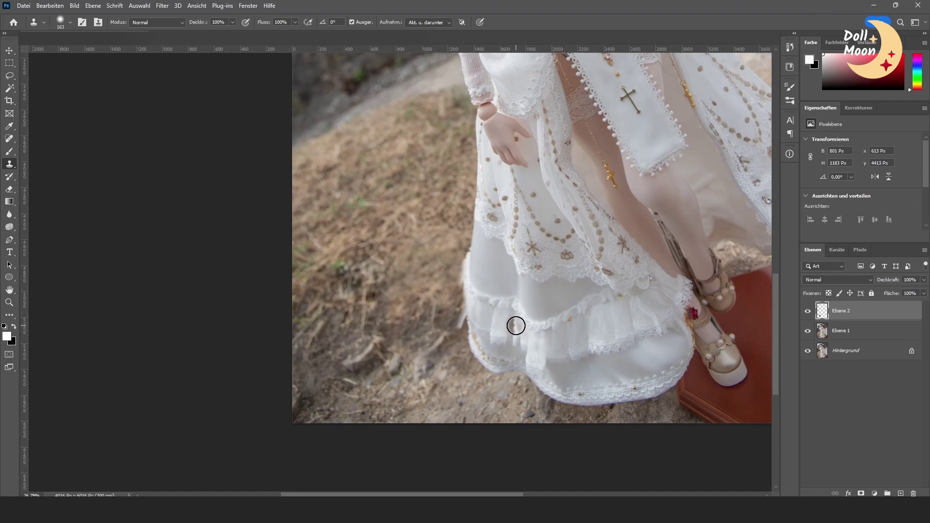
{"action": "left_click", "coordinate": [516, 326]}
- Clone fresh grass over the repeated patches beside the dress, enlarging the brush to 230 px
{"action": "left_click", "coordinate": [362, 200], "text": "alt"}
{"action": "mouse_move", "coordinate": [369, 218]}
{"action": "left_mouse_down"}
{"action": "mouse_move", "coordinate": [399, 239]}
{"action": "mouse_move", "coordinate": [398, 254]}
{"action": "left_mouse_up"}
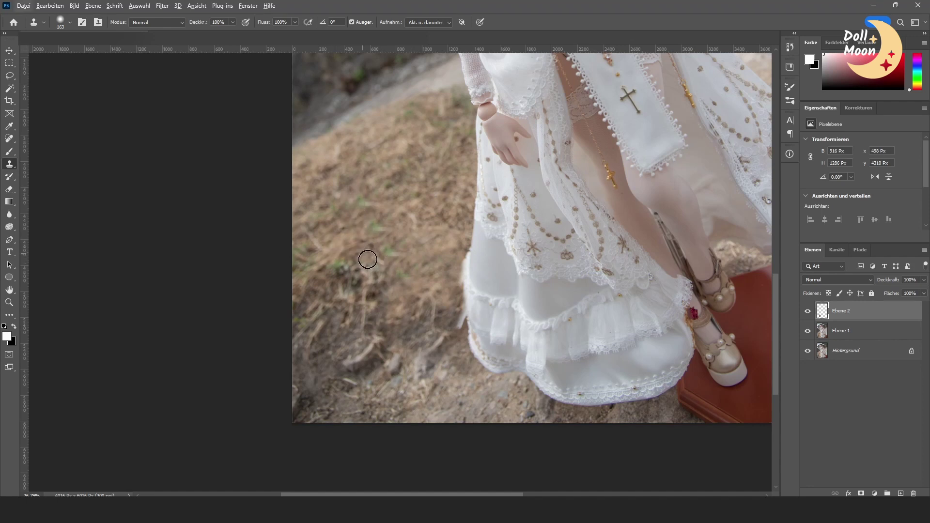
{"action": "key", "text": "bracketright"}
{"action": "key", "text": "bracketright"}
{"action": "key", "text": "bracketright"}
{"action": "key", "text": "bracketright"}
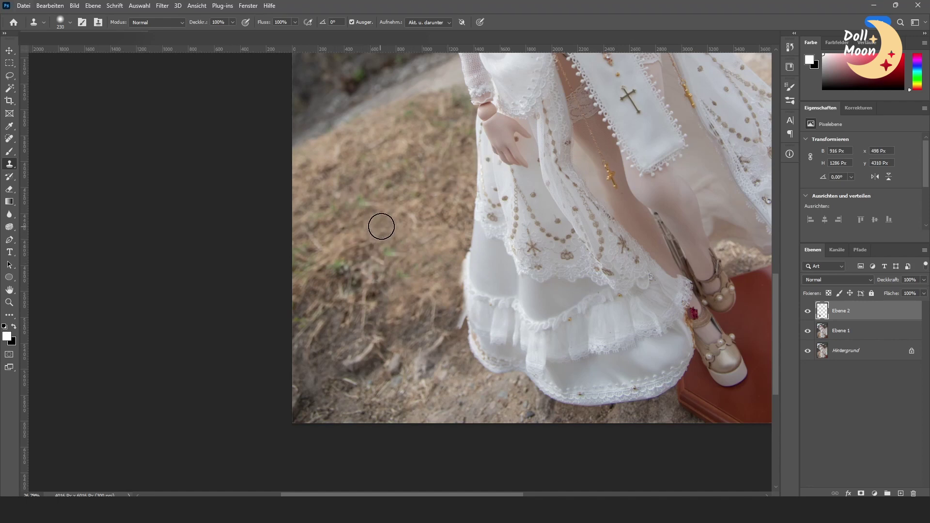
{"action": "left_click", "coordinate": [377, 227]}
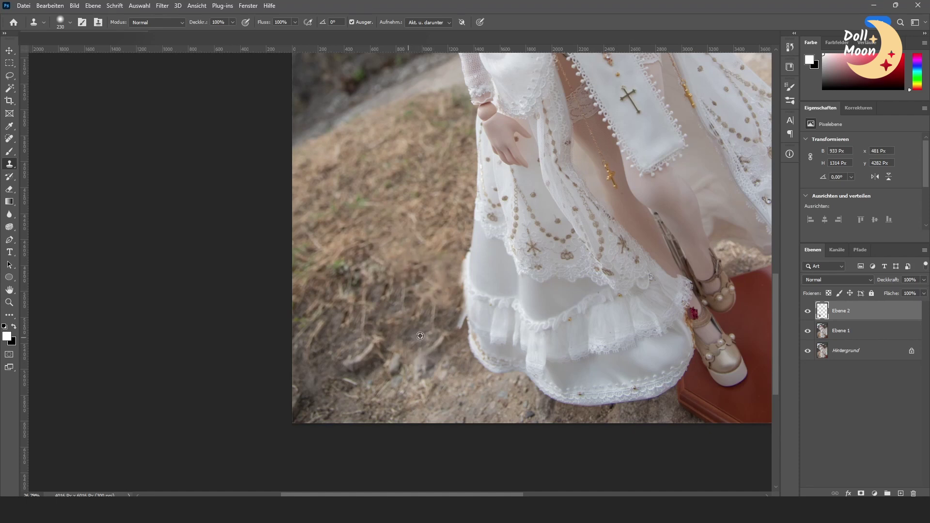
- Clone ground texture over the soil beside the dress hem to blend the retouched area down to the lower ground
{"action": "mouse_move", "coordinate": [415, 333]}
{"action": "left_mouse_down"}
{"action": "mouse_move", "coordinate": [440, 362]}
{"action": "mouse_move", "coordinate": [446, 307]}
{"action": "mouse_move", "coordinate": [430, 388]}
{"action": "left_mouse_up"}
{"action": "left_click", "coordinate": [431, 266], "text": "alt"}
{"action": "mouse_move", "coordinate": [425, 303]}
{"action": "left_mouse_down"}
{"action": "mouse_move", "coordinate": [417, 320]}
{"action": "mouse_move", "coordinate": [435, 319]}
{"action": "mouse_move", "coordinate": [426, 363]}
{"action": "mouse_move", "coordinate": [404, 374]}
{"action": "mouse_move", "coordinate": [370, 353]}
{"action": "mouse_move", "coordinate": [406, 397]}
{"action": "left_mouse_up"}
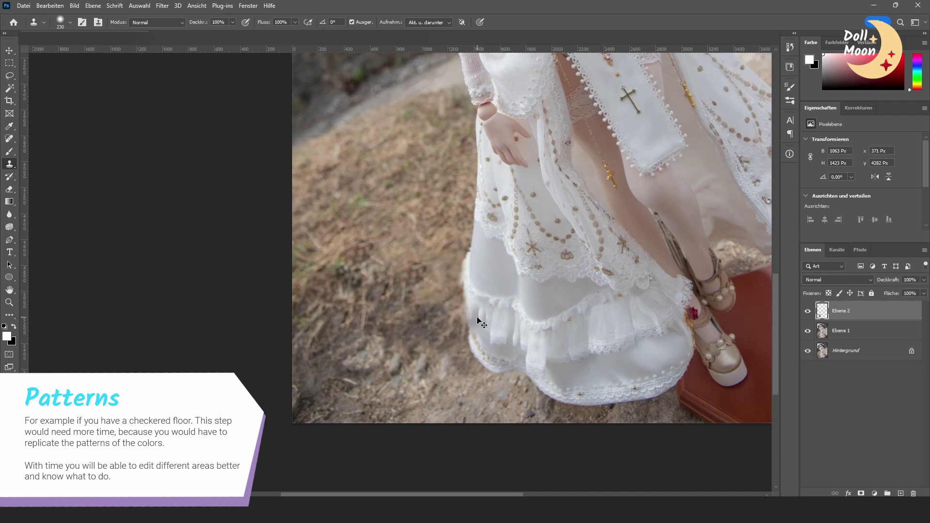
{"action": "scroll", "coordinate": [482, 317], "scroll_direction": "down", "scroll_amount": 5}
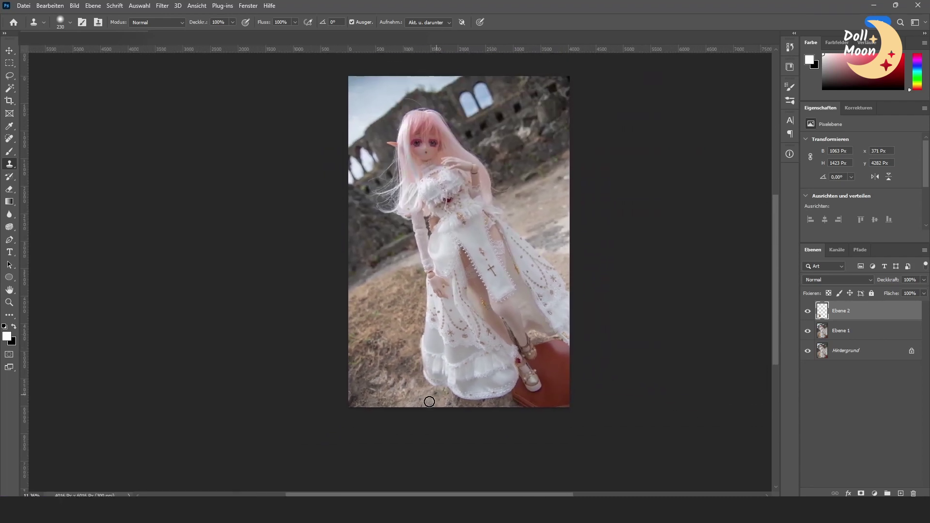
{"action": "mouse_move", "coordinate": [392, 369]}
{"action": "left_mouse_down"}
{"action": "mouse_move", "coordinate": [392, 385]}
{"action": "mouse_move", "coordinate": [416, 402]}
{"action": "mouse_move", "coordinate": [420, 388]}
{"action": "left_mouse_up"}
- Clone grass across the ground to the photo's left edge with a 406 px brush and check the retouch layer's visibility
{"action": "right_click", "coordinate": [391, 323], "text": "alt"}
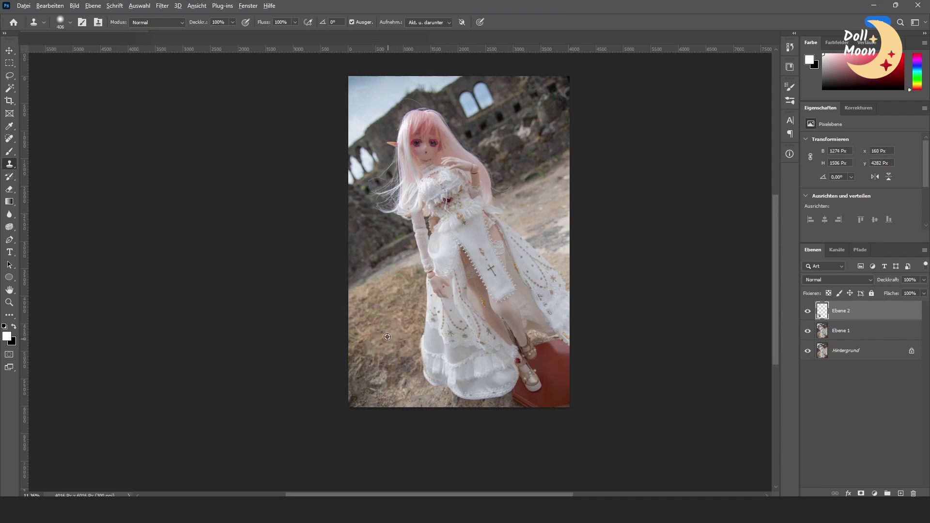
{"action": "mouse_move", "coordinate": [388, 339]}
{"action": "left_mouse_down"}
{"action": "mouse_move", "coordinate": [362, 348]}
{"action": "mouse_move", "coordinate": [362, 358]}
{"action": "left_mouse_up"}
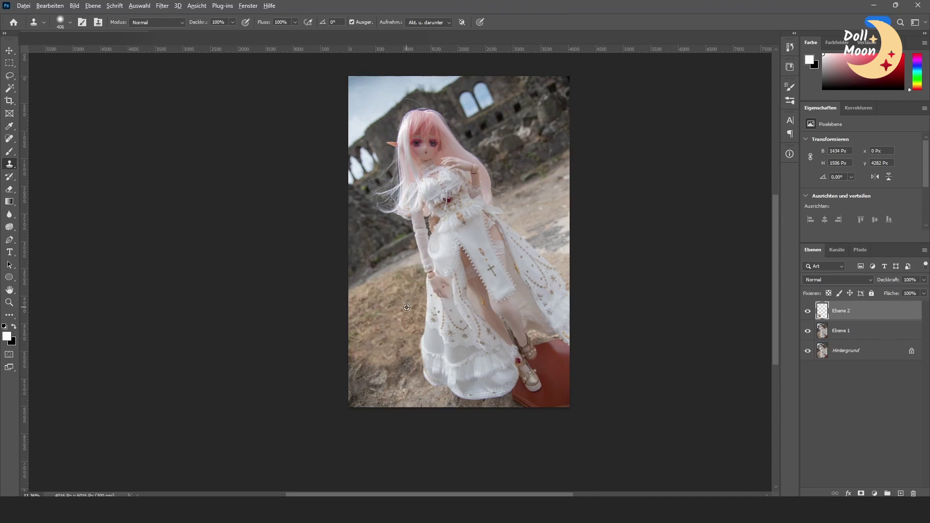
{"action": "right_click", "coordinate": [390, 331], "text": "alt"}
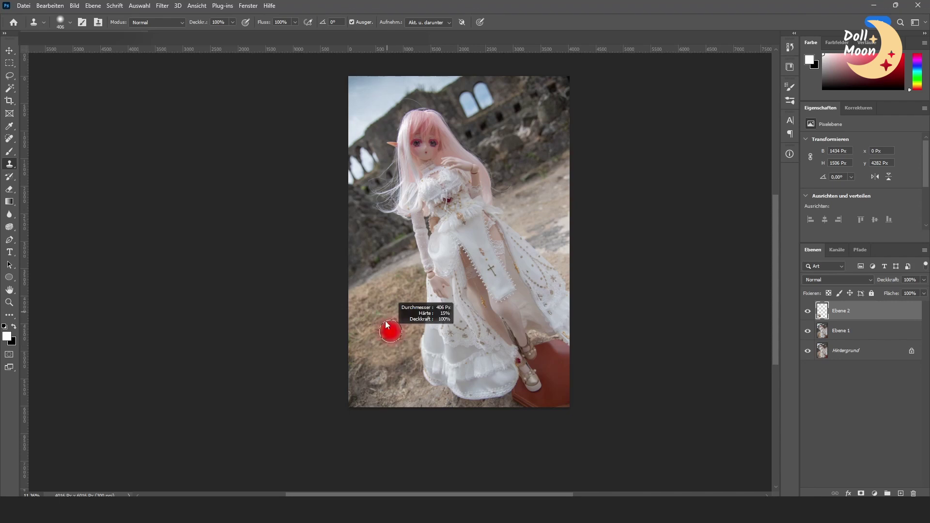
{"action": "mouse_move", "coordinate": [381, 342]}
{"action": "left_mouse_down"}
{"action": "mouse_move", "coordinate": [372, 341]}
{"action": "mouse_move", "coordinate": [405, 360]}
{"action": "mouse_move", "coordinate": [390, 347]}
{"action": "mouse_move", "coordinate": [345, 344]}
{"action": "left_mouse_up"}
{"action": "scroll", "coordinate": [392, 378], "scroll_direction": "up", "scroll_amount": 3}
{"action": "left_click", "coordinate": [405, 307], "text": "alt"}
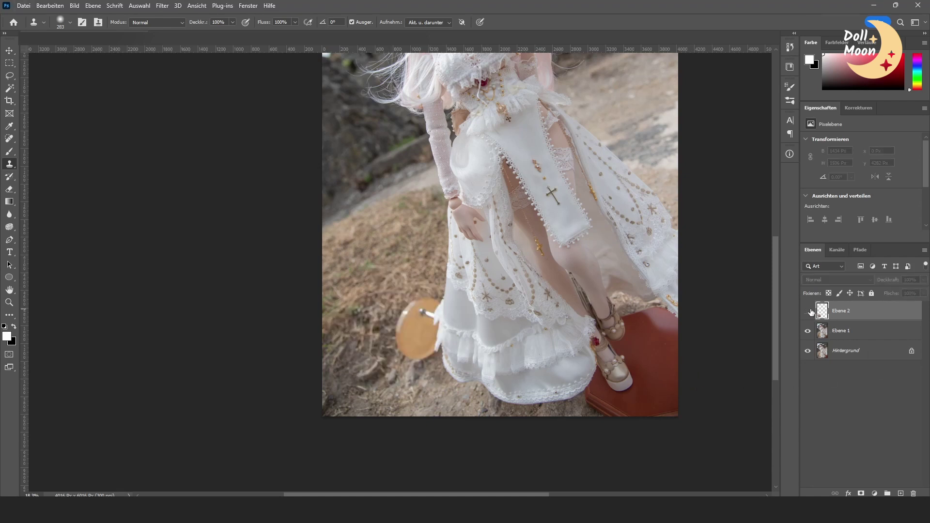
{"action": "left_click", "coordinate": [809, 311]}
- Clone ground texture over the left edge of the skirt and undo the stray stroke on the dress
{"action": "scroll", "coordinate": [438, 286], "scroll_direction": "up", "scroll_amount": 8}
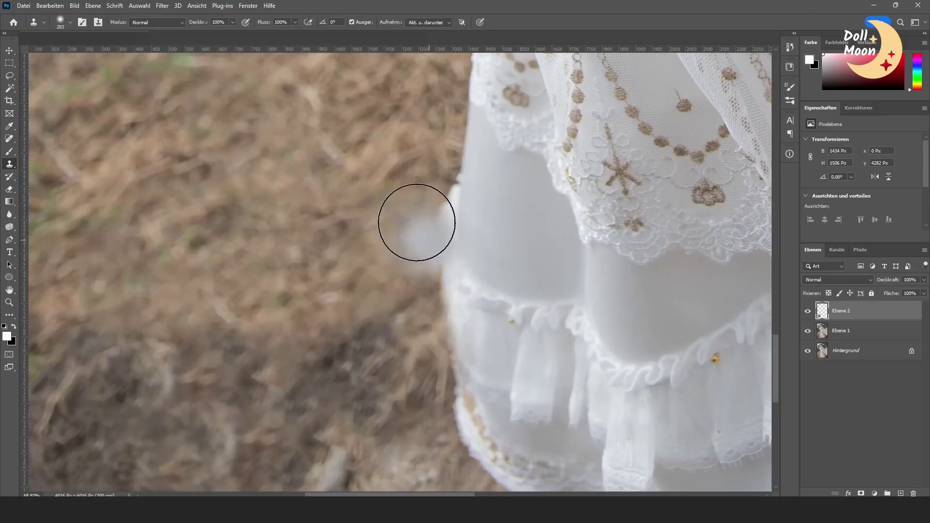
{"action": "mouse_move", "coordinate": [411, 228]}
{"action": "left_mouse_down"}
{"action": "mouse_move", "coordinate": [436, 399]}
{"action": "mouse_move", "coordinate": [451, 233]}
{"action": "mouse_move", "coordinate": [455, 334]}
{"action": "left_mouse_up"}
{"action": "left_click_drag", "start_coordinate": [557, 291], "coordinate": [637, 307]}
{"action": "key", "text": "ctrl+z"}
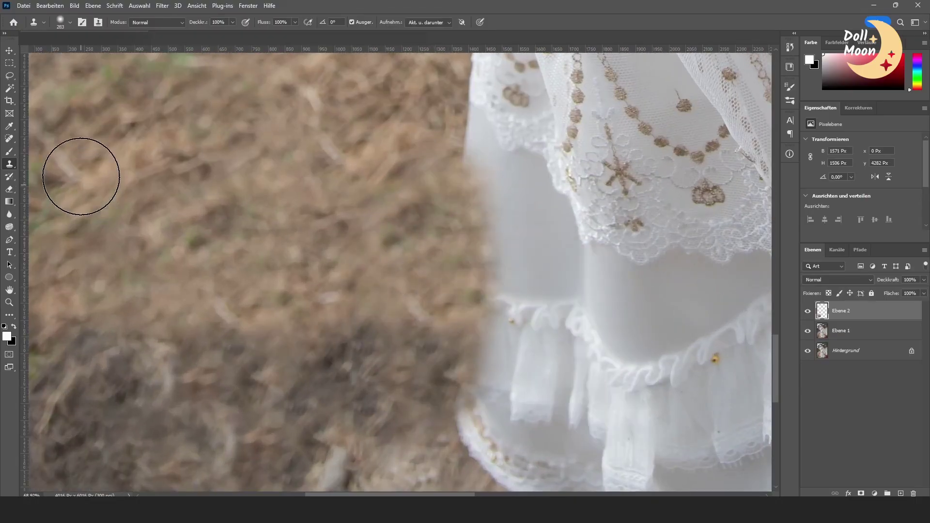
- Set up the Eraser at 100% opacity and lower the retouch layer's opacity to 50%
{"action": "key", "text": "e"}
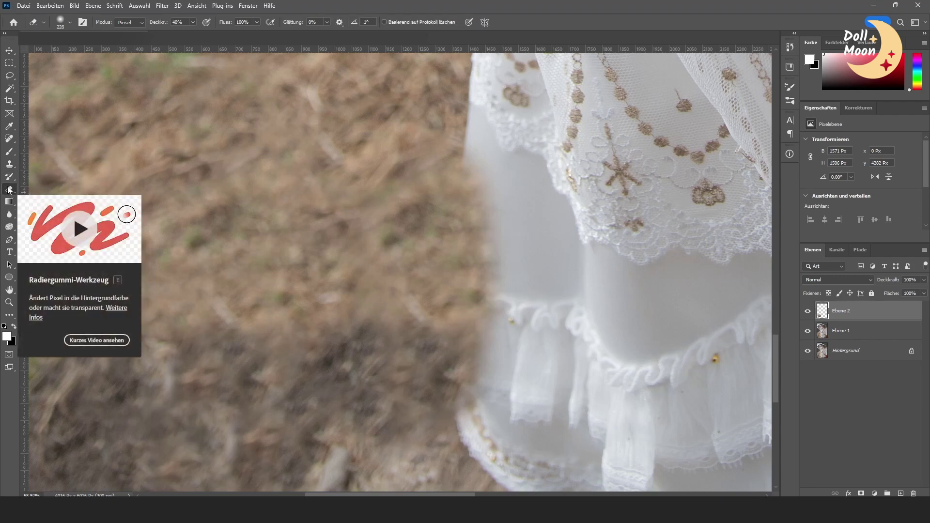
{"action": "mouse_move", "coordinate": [320, 224]}
{"action": "left_mouse_down"}
{"action": "mouse_move", "coordinate": [310, 225]}
{"action": "mouse_move", "coordinate": [320, 224]}
{"action": "left_mouse_up"}
{"action": "left_click_drag", "start_coordinate": [156, 24], "coordinate": [221, 27]}
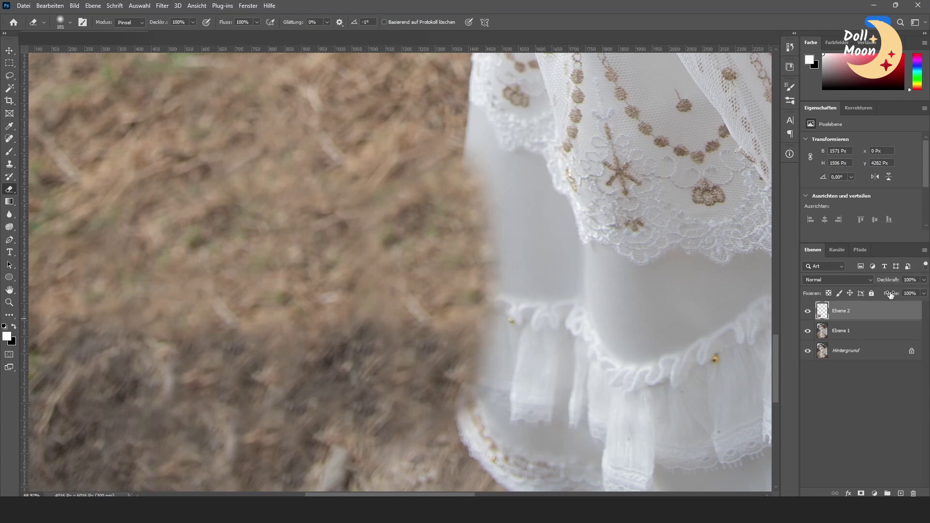
{"action": "left_click_drag", "start_coordinate": [895, 283], "coordinate": [873, 277]}
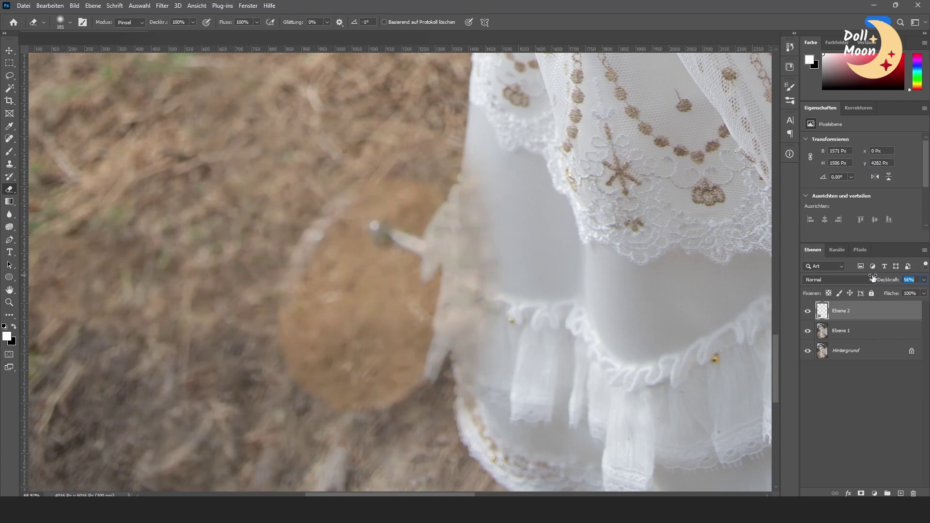
- Erase the cloned ground covering the skirt's left edge and ruffles, and restore the retouch layer's opacity to 100%
{"action": "mouse_move", "coordinate": [504, 191]}
{"action": "left_mouse_down"}
{"action": "mouse_move", "coordinate": [513, 324]}
{"action": "mouse_move", "coordinate": [529, 292]}
{"action": "mouse_move", "coordinate": [502, 148]}
{"action": "mouse_move", "coordinate": [490, 295]}
{"action": "mouse_move", "coordinate": [508, 412]}
{"action": "mouse_move", "coordinate": [490, 302]}
{"action": "mouse_move", "coordinate": [478, 396]}
{"action": "mouse_move", "coordinate": [472, 351]}
{"action": "mouse_move", "coordinate": [486, 137]}
{"action": "left_mouse_up"}
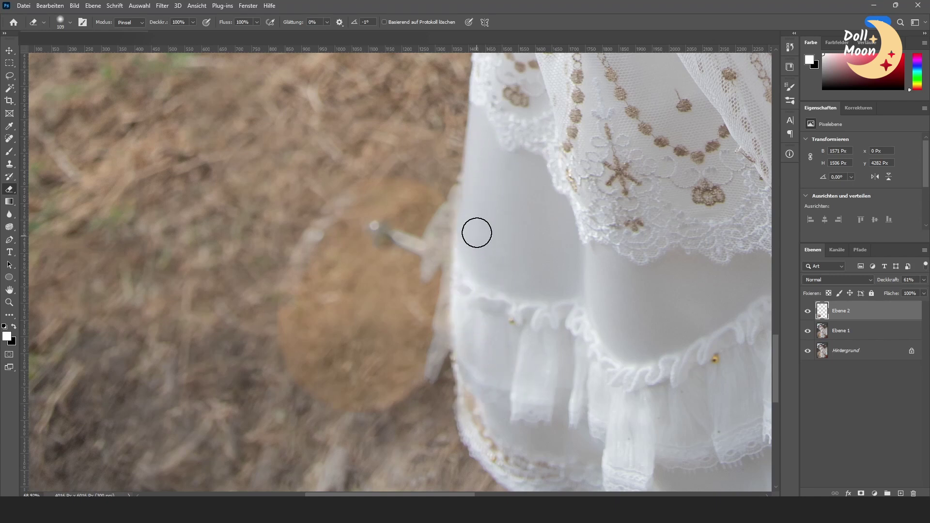
{"action": "left_click_drag", "start_coordinate": [473, 231], "coordinate": [461, 230]}
{"action": "mouse_move", "coordinate": [434, 259]}
{"action": "left_mouse_down"}
{"action": "mouse_move", "coordinate": [466, 189]}
{"action": "mouse_move", "coordinate": [440, 334]}
{"action": "mouse_move", "coordinate": [452, 336]}
{"action": "mouse_move", "coordinate": [447, 326]}
{"action": "mouse_move", "coordinate": [432, 368]}
{"action": "mouse_move", "coordinate": [456, 322]}
{"action": "mouse_move", "coordinate": [431, 361]}
{"action": "left_mouse_up"}
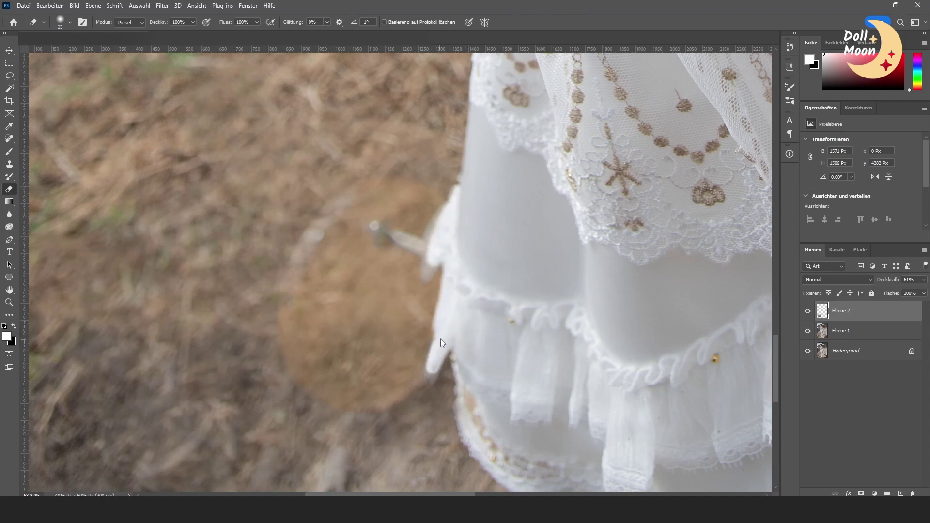
{"action": "mouse_move", "coordinate": [449, 258]}
{"action": "left_mouse_down"}
{"action": "mouse_move", "coordinate": [427, 270]}
{"action": "mouse_move", "coordinate": [471, 168]}
{"action": "left_mouse_up"}
{"action": "left_click_drag", "start_coordinate": [885, 280], "coordinate": [906, 280]}
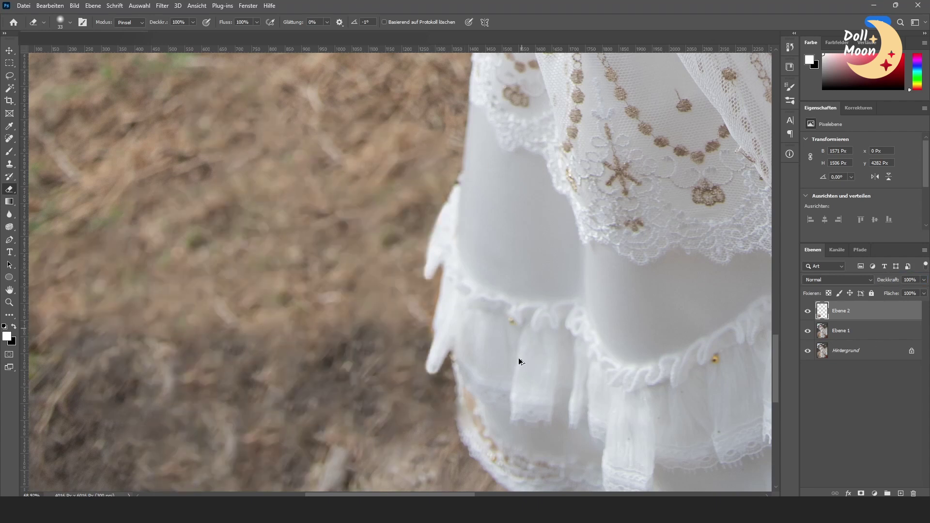
- Compare the whole photo with the retouch layer hidden and shown
{"action": "scroll", "coordinate": [519, 358], "scroll_direction": "down", "scroll_amount": 5}
{"action": "left_click", "coordinate": [807, 311]}
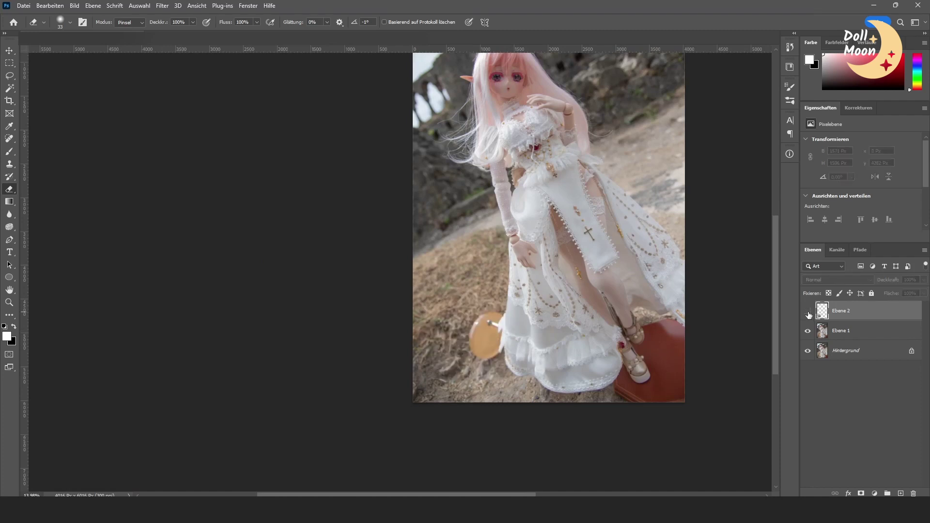
{"action": "left_click", "coordinate": [808, 312]}
{"action": "left_click", "coordinate": [809, 314]}
{"action": "left_click", "coordinate": [808, 312]}
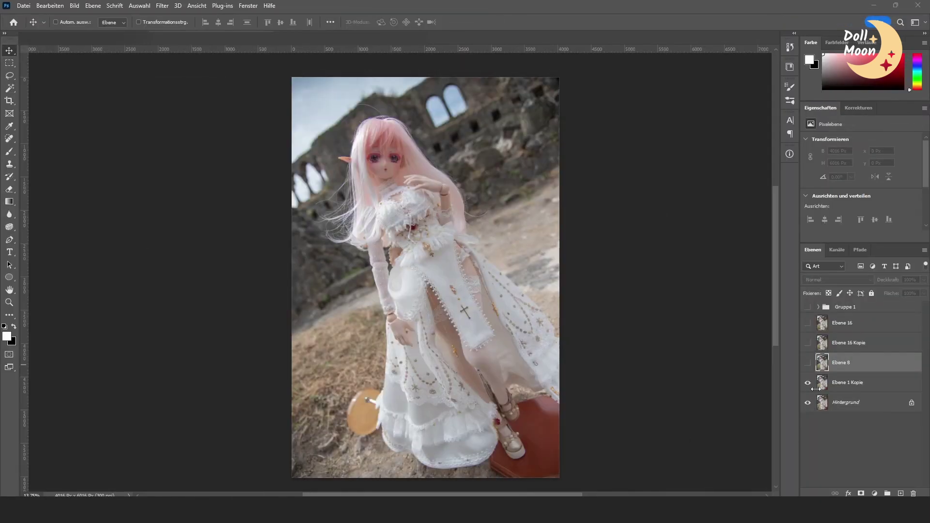
- Compare the photo with the Ebene 8 retouch layer hidden and shown, leaving the layer shown
{"action": "left_click", "coordinate": [807, 363]}
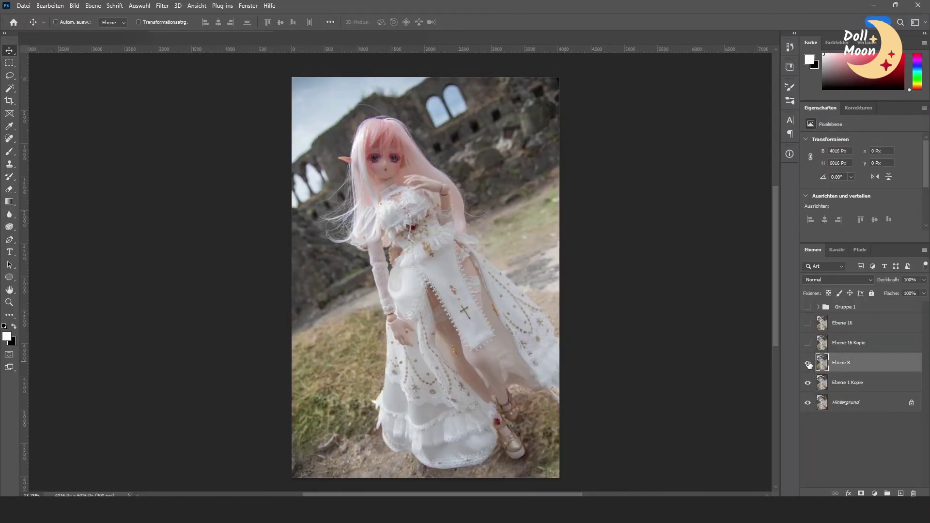
{"action": "left_click", "coordinate": [808, 363]}
{"action": "left_click", "coordinate": [808, 363]}
{"action": "left_click", "coordinate": [807, 363]}
{"action": "left_click", "coordinate": [807, 363]}
{"action": "left_click", "coordinate": [807, 363]}
{"action": "left_click", "coordinate": [808, 363]}
- Add a new layer above the retouch layer, set its blend mode to Multiply, and set up the Brush with black
{"action": "scroll", "coordinate": [490, 444], "scroll_direction": "up", "scroll_amount": 5}
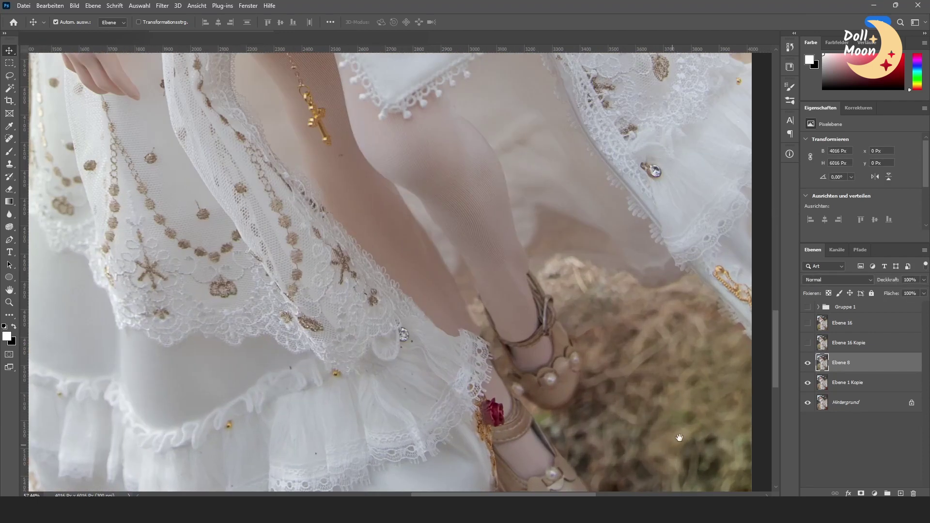
{"action": "left_click_drag", "start_coordinate": [675, 441], "coordinate": [587, 262]}
{"action": "key", "text": "b"}
{"action": "key", "text": "x"}
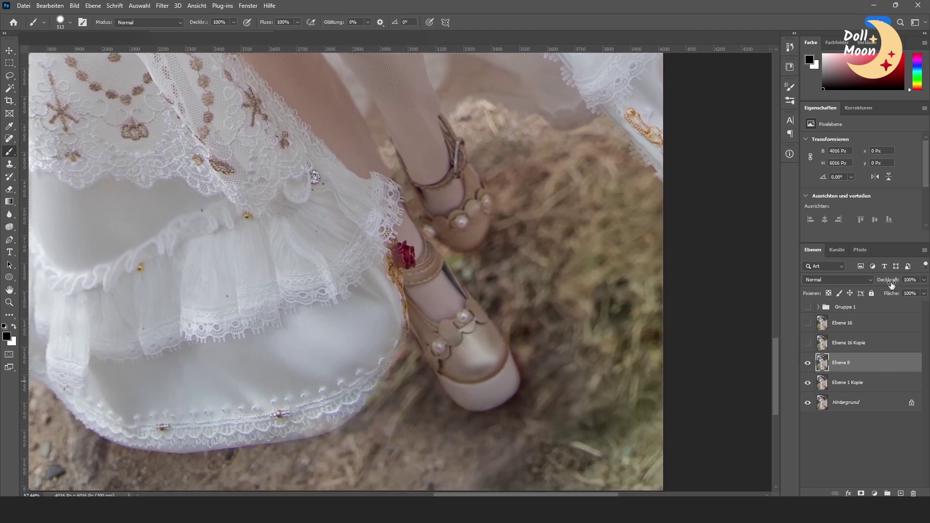
{"action": "left_click", "coordinate": [900, 493]}
{"action": "left_click", "coordinate": [842, 279]}
{"action": "left_click", "coordinate": [823, 294]}
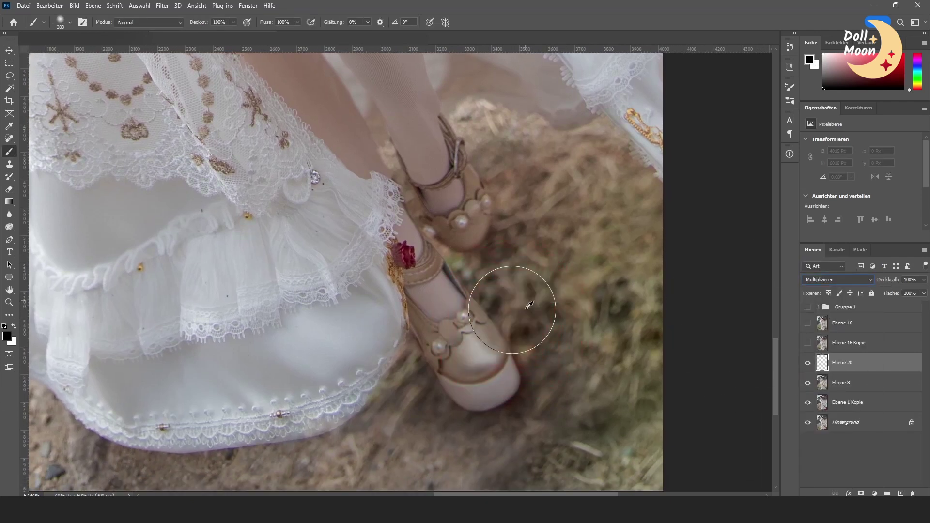
- Paint a black shadow on the ground around the front shoe, lower the shadow layer's opacity, and switch to the Eraser
{"action": "scroll", "coordinate": [566, 394], "scroll_direction": "down", "scroll_amount": 3}
{"action": "mouse_move", "coordinate": [525, 352]}
{"action": "left_mouse_down"}
{"action": "mouse_move", "coordinate": [539, 388]}
{"action": "mouse_move", "coordinate": [548, 305]}
{"action": "mouse_move", "coordinate": [523, 371]}
{"action": "left_mouse_up"}
{"action": "left_click_drag", "start_coordinate": [888, 281], "coordinate": [623, 270]}
{"action": "key", "text": "e"}
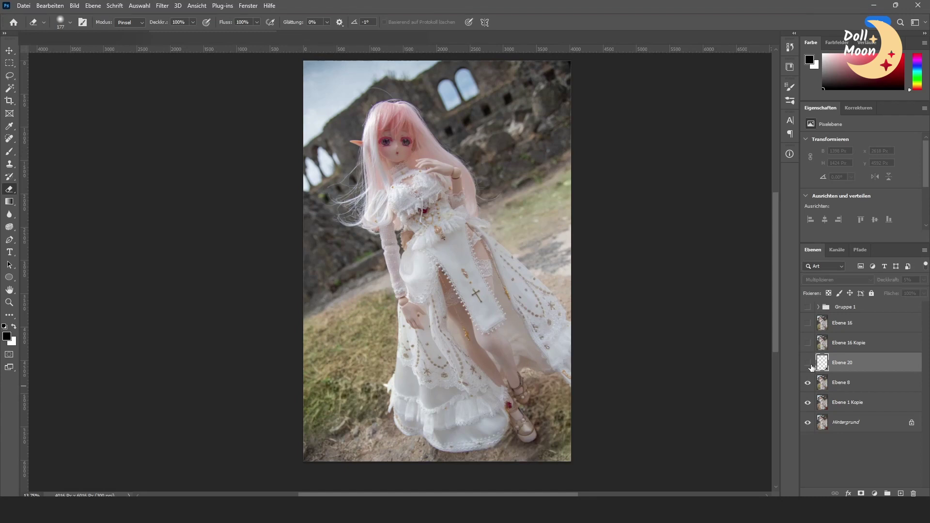
- Show Gruppe 1, Ebene 16 and Ebene 16 Kopie to display the edited photo
{"action": "left_click", "coordinate": [806, 306]}
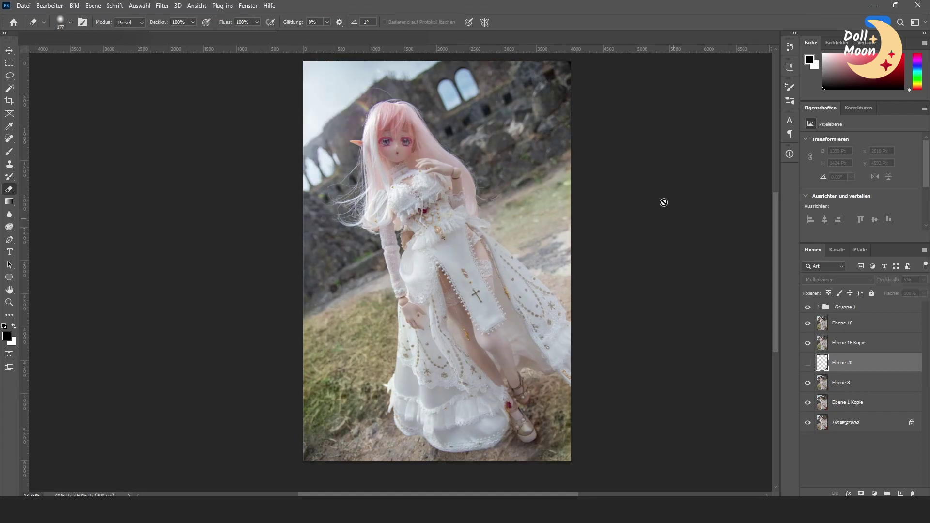
{"action": "left_click_drag", "start_coordinate": [661, 196], "coordinate": [663, 214]}
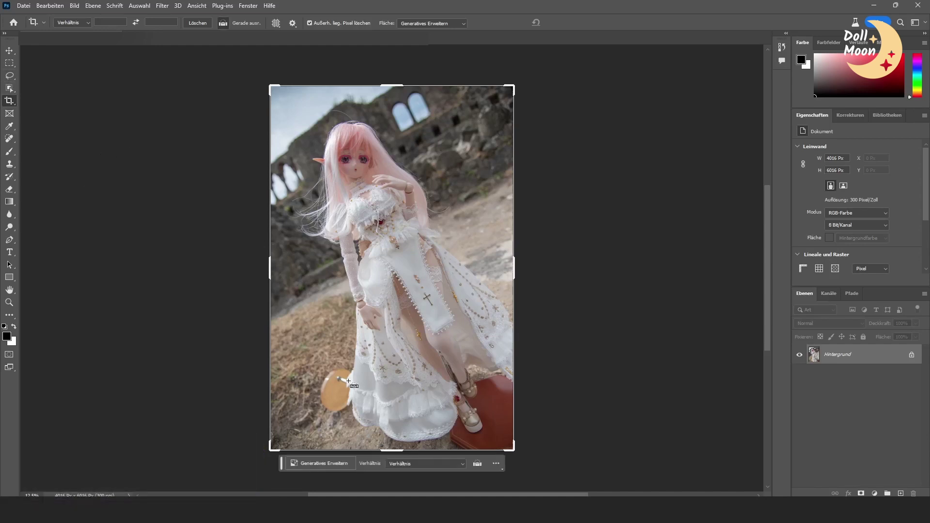
- Draw a loose Lasso selection around the round wooden stand base beside the skirt in the original photo
{"action": "scroll", "coordinate": [348, 385], "scroll_direction": "up", "scroll_amount": 2}
{"action": "scroll", "coordinate": [353, 385], "scroll_direction": "up", "scroll_amount": 3}
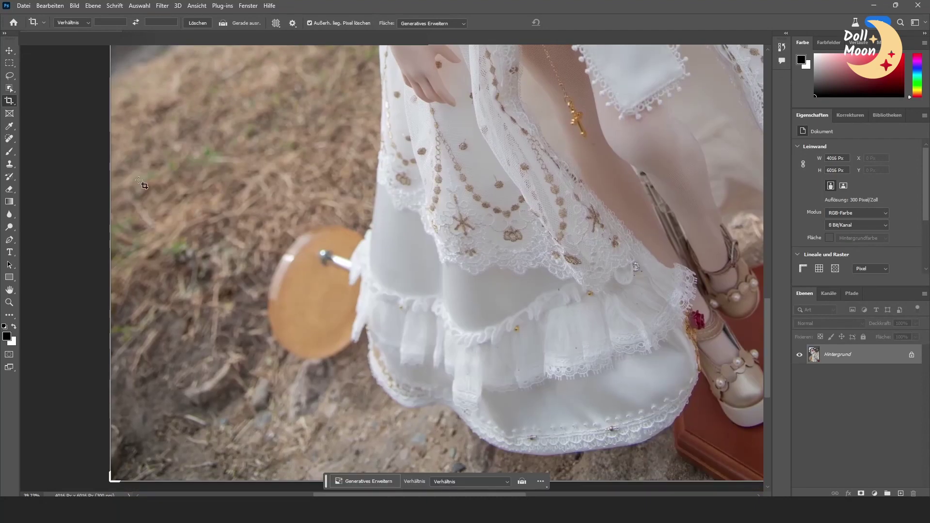
{"action": "left_click", "coordinate": [14, 74]}
{"action": "mouse_move", "coordinate": [363, 208]}
{"action": "left_mouse_down"}
{"action": "mouse_move", "coordinate": [269, 191]}
{"action": "mouse_move", "coordinate": [218, 261]}
{"action": "mouse_move", "coordinate": [220, 328]}
{"action": "mouse_move", "coordinate": [270, 373]}
{"action": "mouse_move", "coordinate": [328, 371]}
{"action": "mouse_move", "coordinate": [374, 339]}
{"action": "mouse_move", "coordinate": [386, 274]}
{"action": "mouse_move", "coordinate": [363, 209]}
{"action": "left_mouse_up"}
- Run Generative Fill on the selected stand area with the prompt "remove"
{"action": "left_click", "coordinate": [218, 387]}
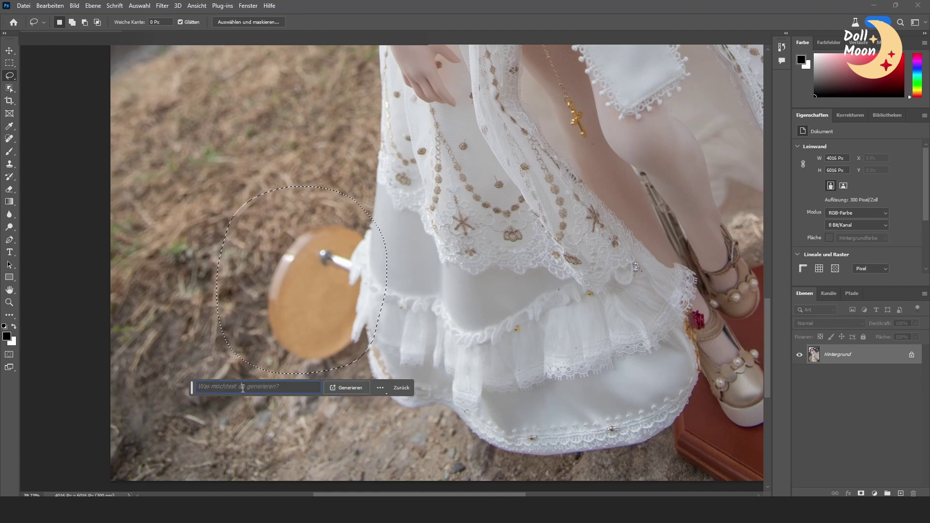
{"action": "type", "text": "remove"}
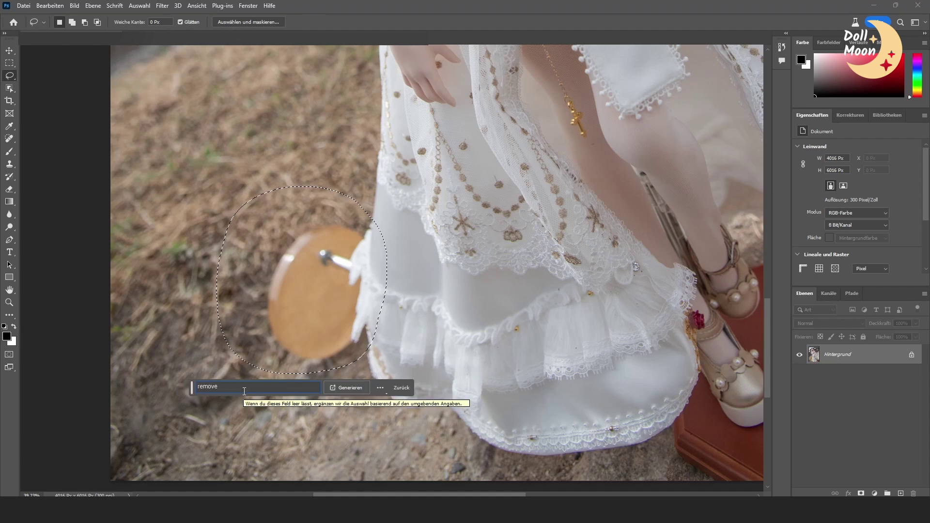
{"action": "left_click", "coordinate": [349, 388]}
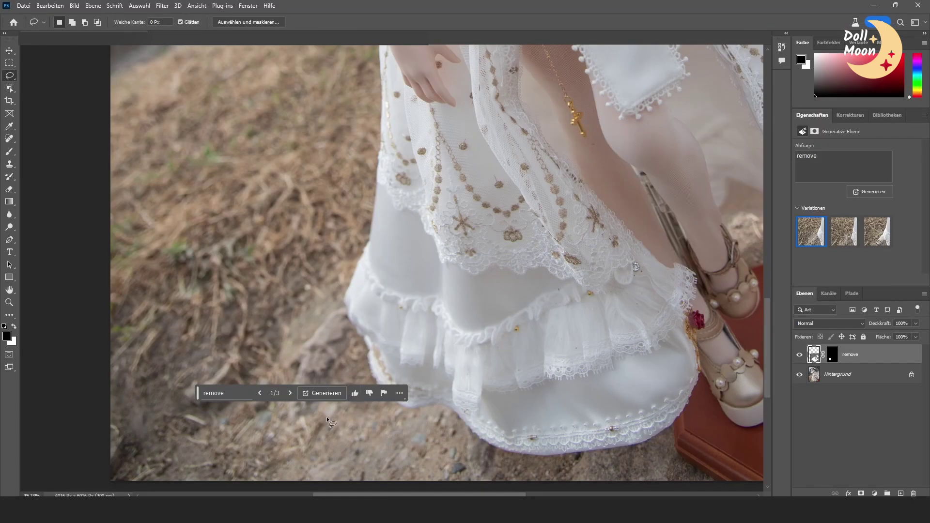
- Compare the three generated variations of the stand removal and return to the first one
{"action": "left_click", "coordinate": [290, 392]}
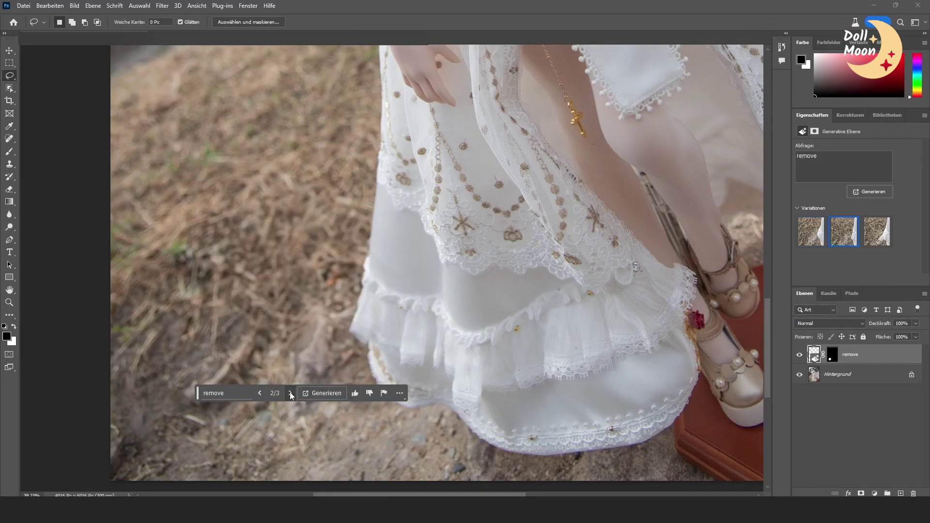
{"action": "left_click", "coordinate": [290, 393]}
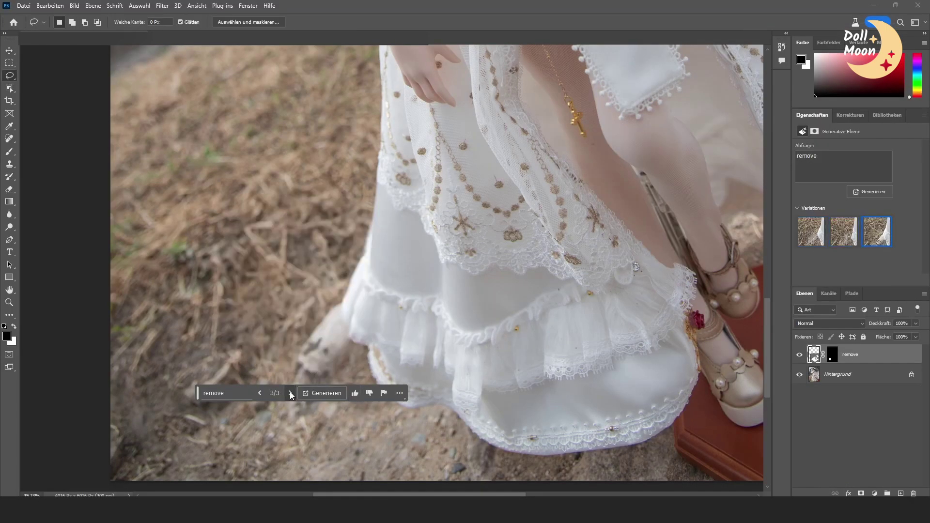
{"action": "left_click", "coordinate": [260, 392]}
{"action": "left_click", "coordinate": [261, 394]}
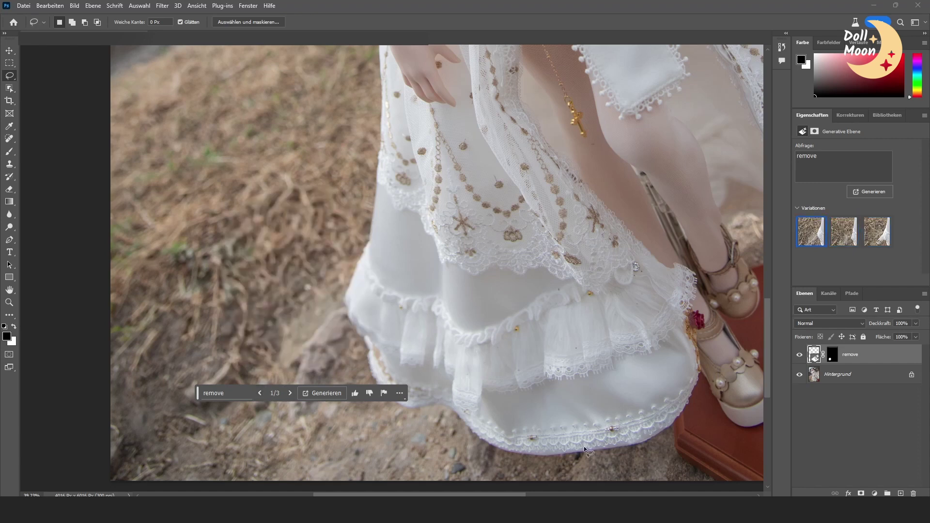
- Compare the photo with the generated remove layer hidden and shown, and examine the filled ground and skirt edge up close
{"action": "left_click", "coordinate": [880, 439]}
{"action": "left_click", "coordinate": [799, 355]}
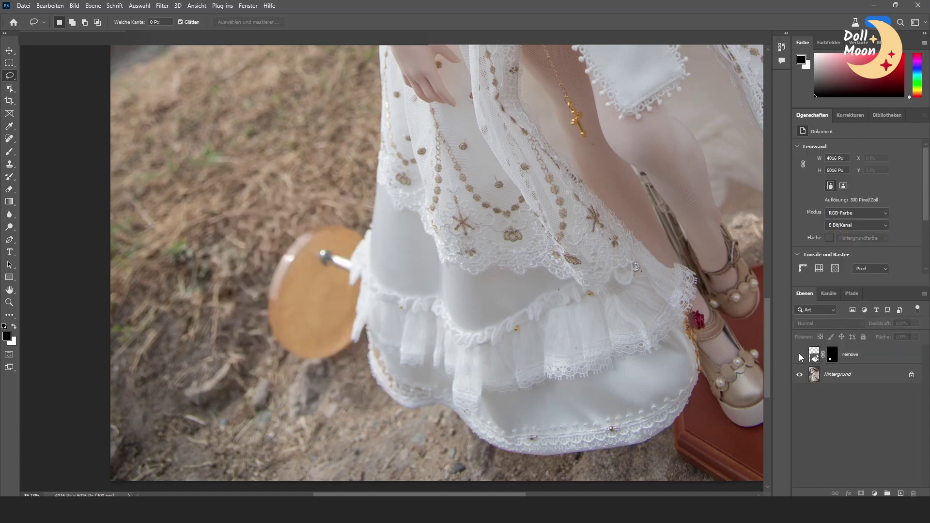
{"action": "left_click", "coordinate": [799, 355]}
{"action": "scroll", "coordinate": [297, 215], "scroll_direction": "up", "scroll_amount": 3}
{"action": "scroll", "coordinate": [297, 215], "scroll_direction": "up", "scroll_amount": 2}
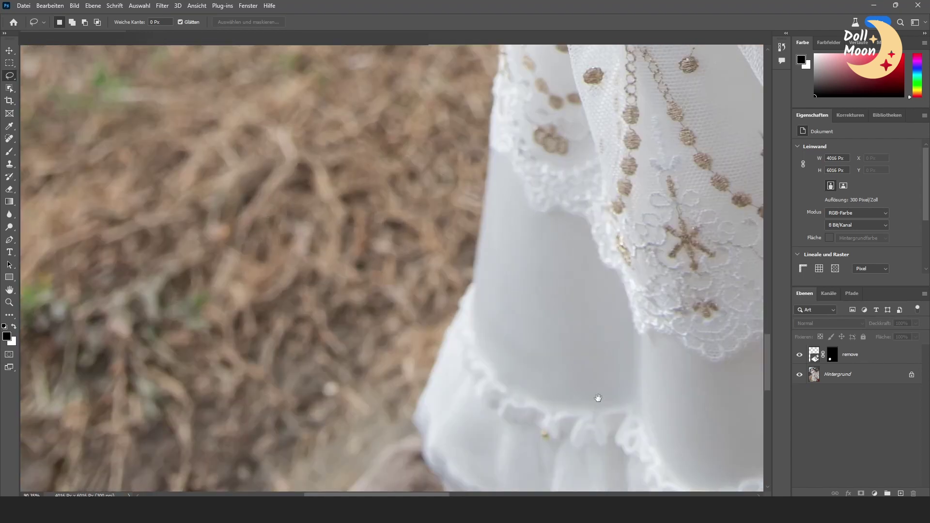
{"action": "left_click_drag", "start_coordinate": [598, 396], "coordinate": [608, 293]}
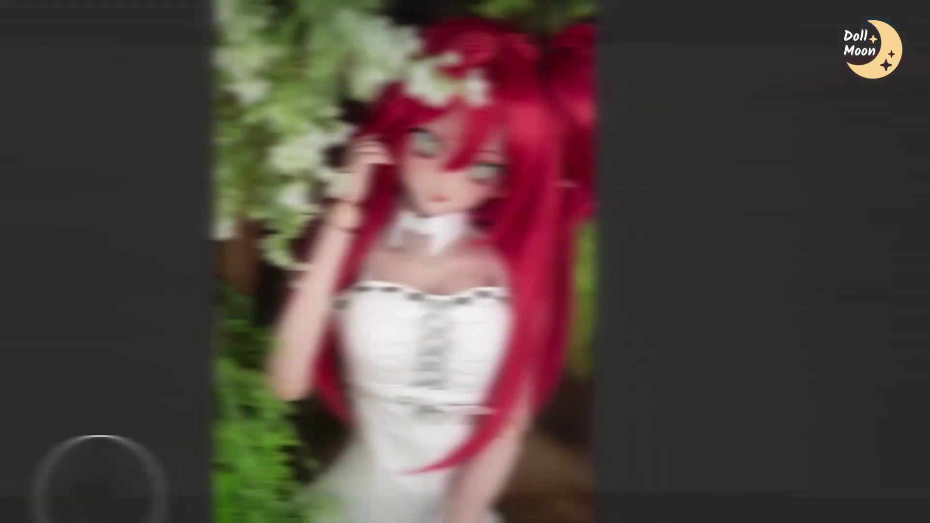